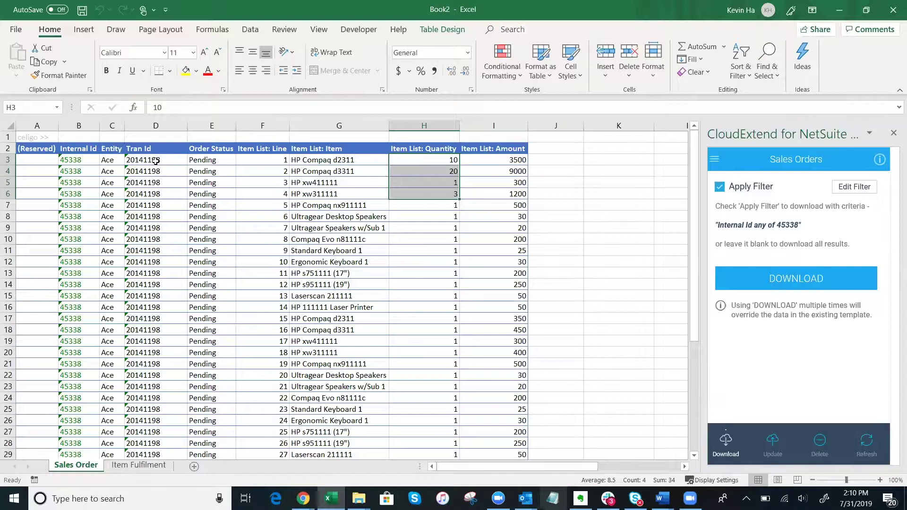
Review the Sales Order sheet's transaction ids, line numbers 1–5 and line quantities.
left_click_drag(156, 160, 156, 205)
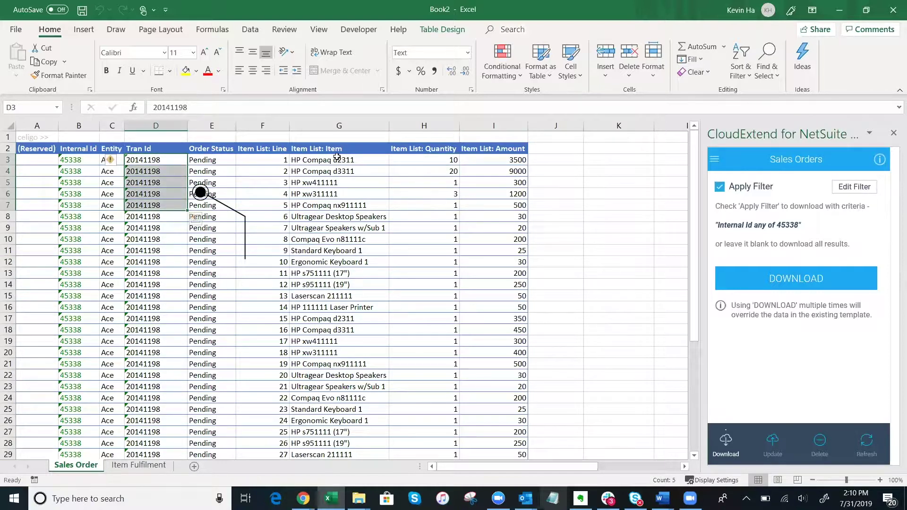
left_click_drag(273, 162, 279, 204)
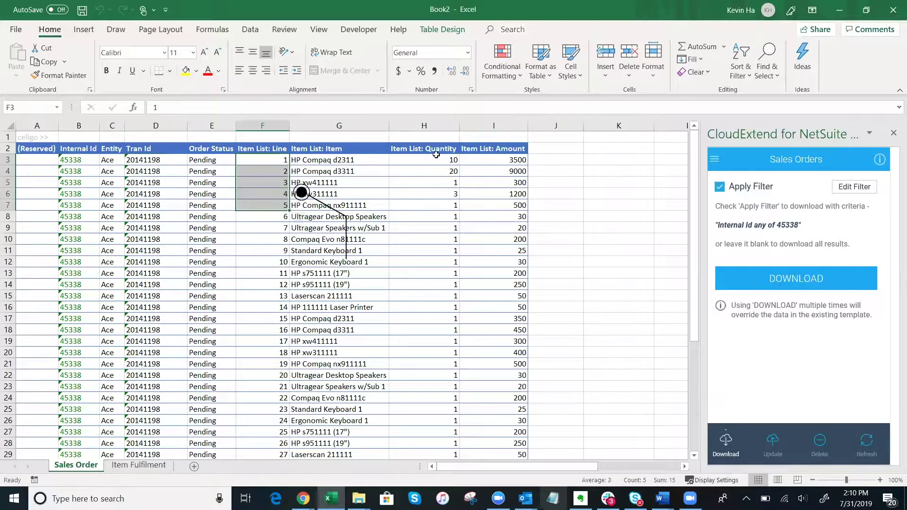
left_click_drag(437, 161, 436, 212)
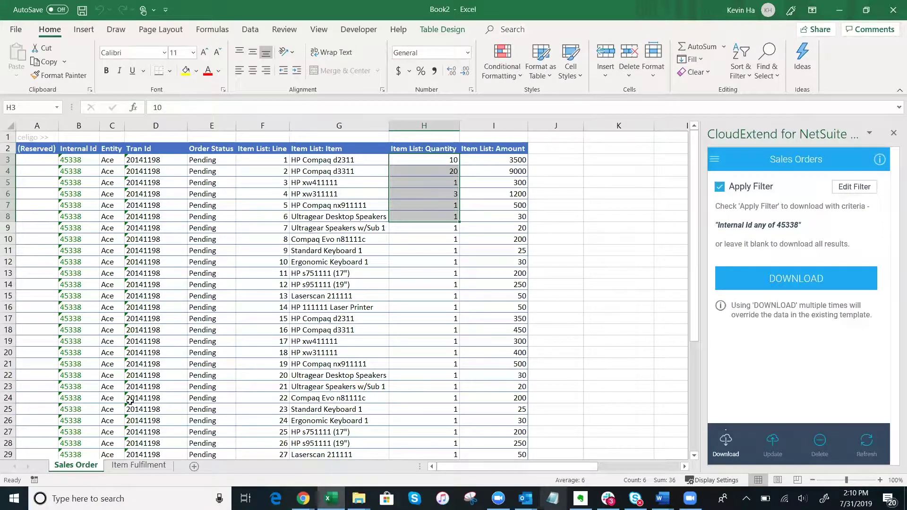
Copy the first four transaction ids into Item Fulfilment's Created From cells C3:C6.
left_click(142, 466)
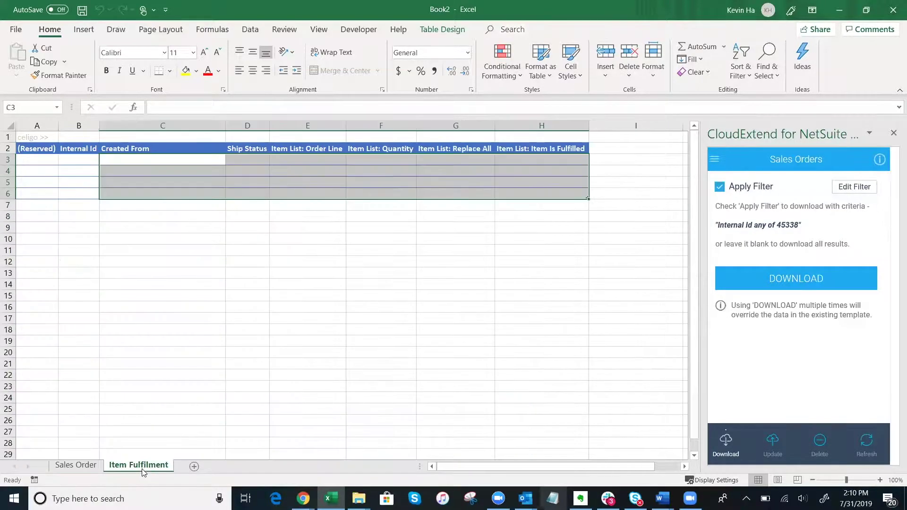
left_click(157, 159)
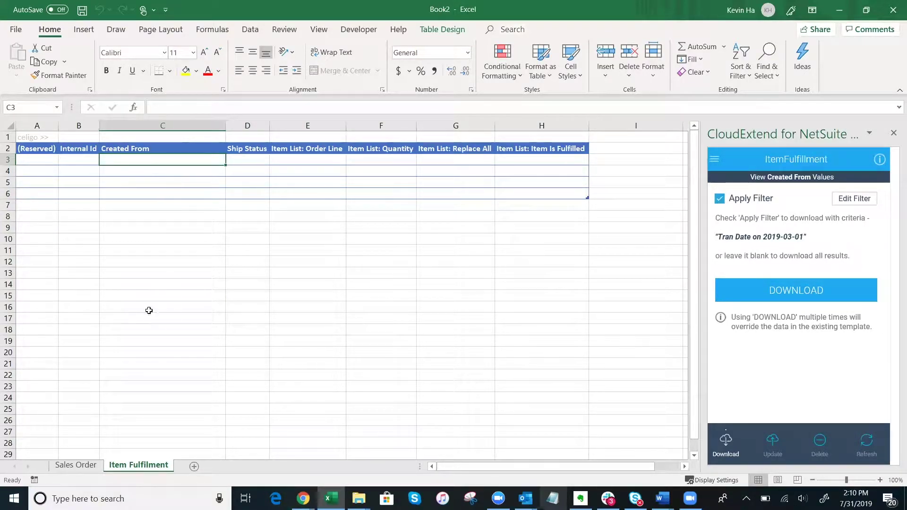
left_click(75, 466)
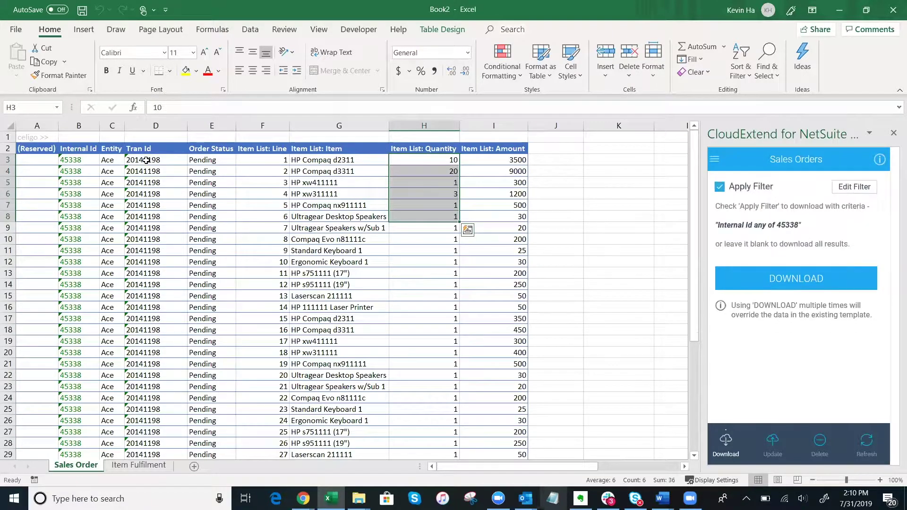
left_click_drag(146, 160, 147, 195)
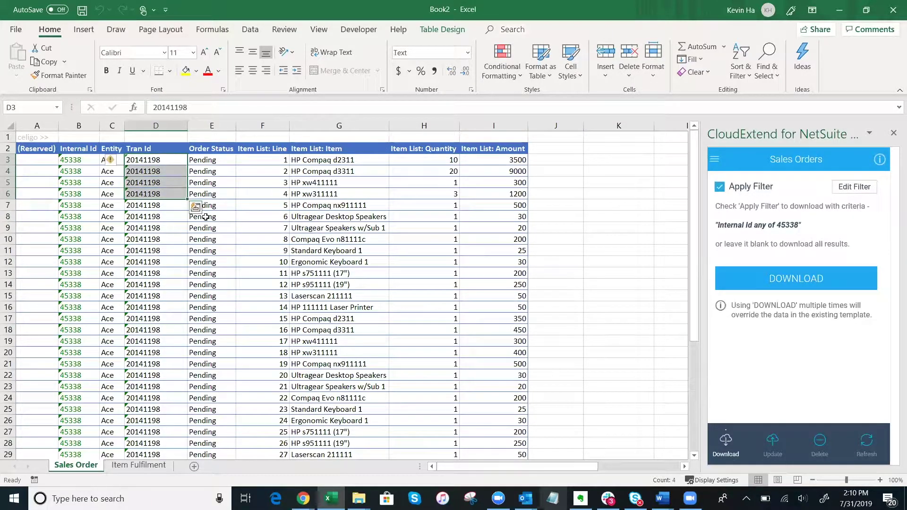
key("ctrl+c")
left_click(139, 465)
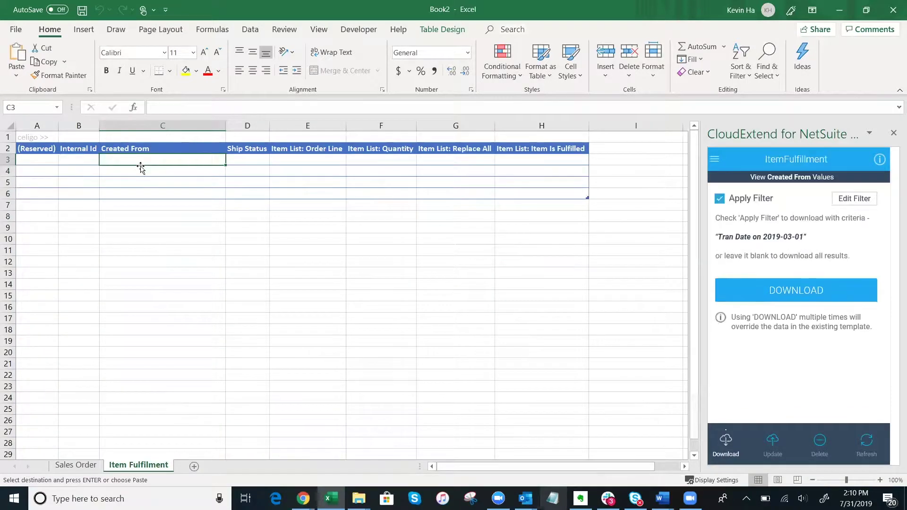
left_click(152, 160)
key("ctrl+v")
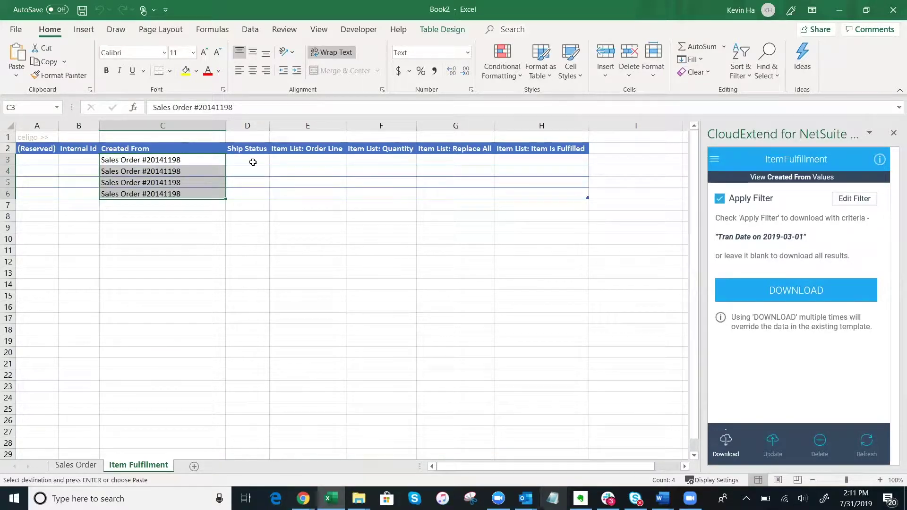
Set Ship Status to Shipped for all four fulfilment lines, D3 through D6.
left_click(254, 163)
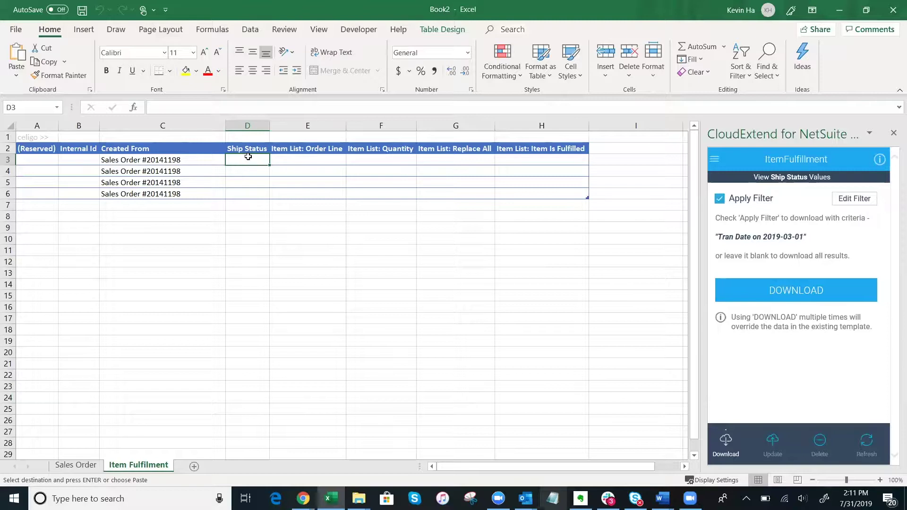
left_click(797, 182)
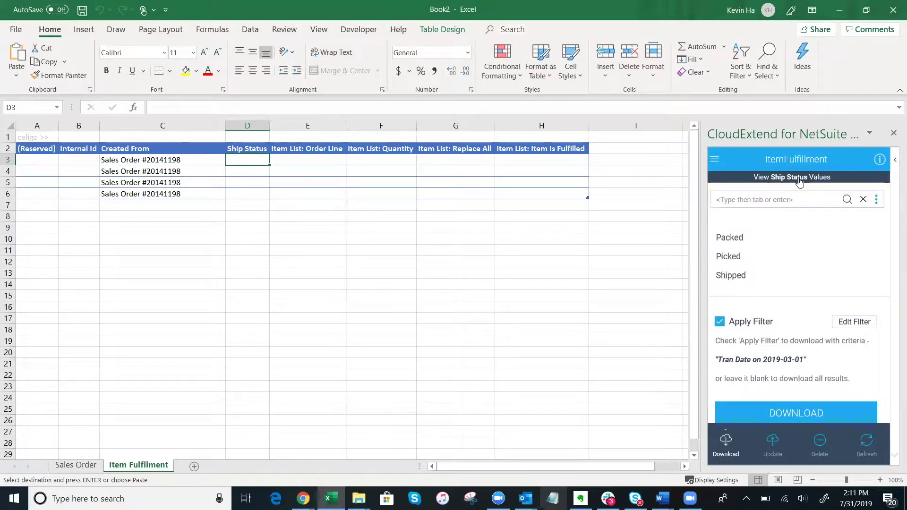
left_click(761, 275)
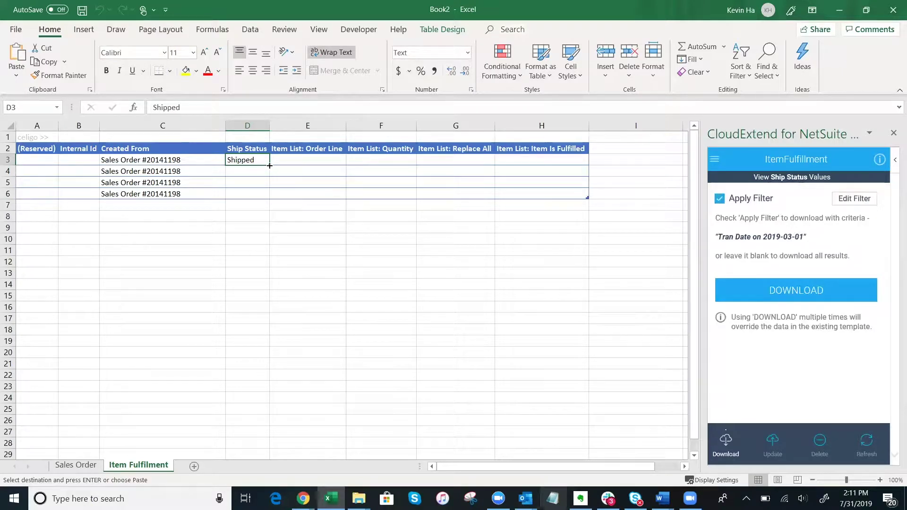
left_click_drag(270, 165, 272, 196)
Copy sales order line numbers 1–4 into the Order Line column starting at E3.
left_click(302, 160)
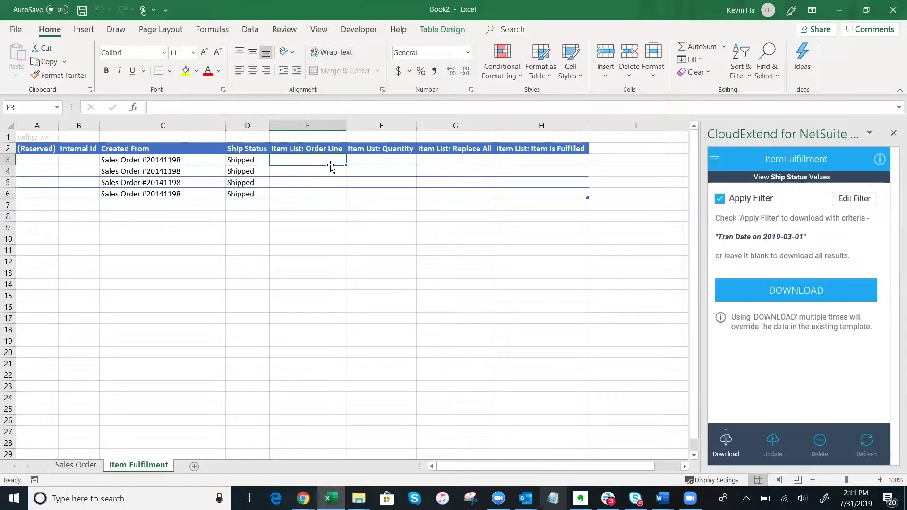
left_click(75, 465)
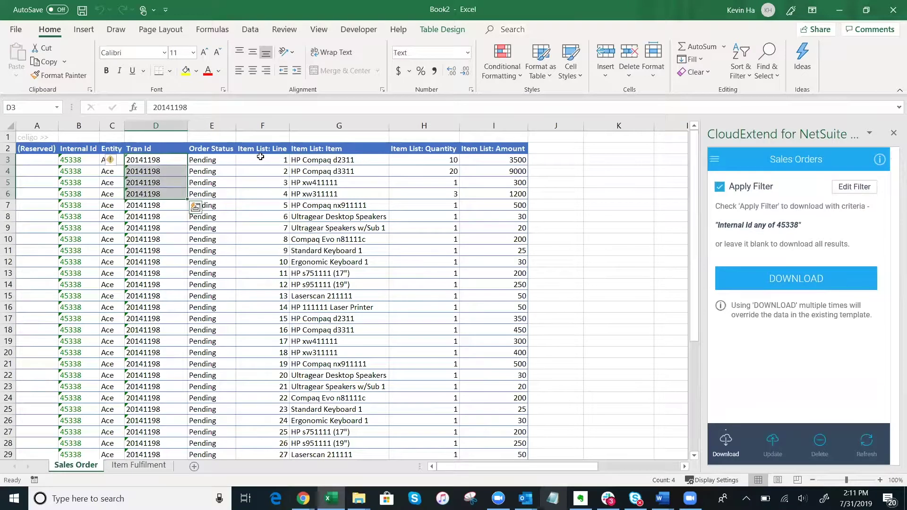
left_click_drag(264, 160, 261, 192)
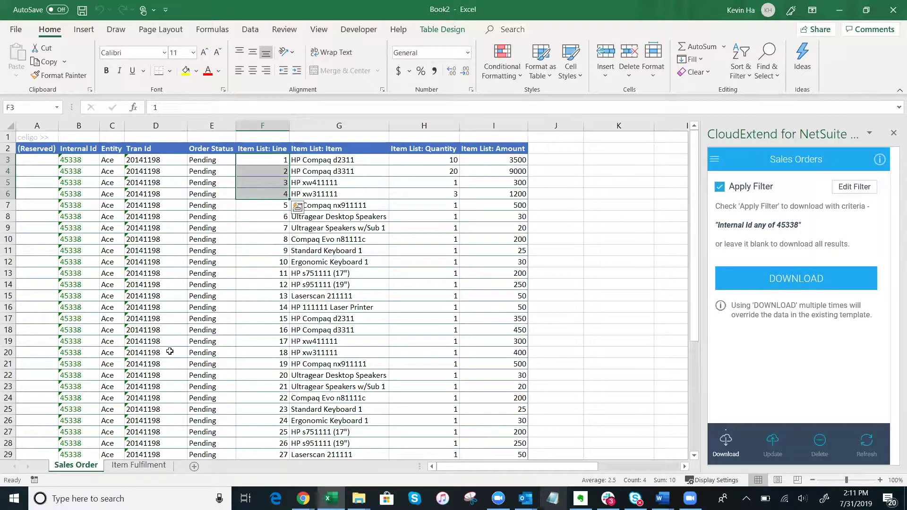
key("ctrl+c")
left_click(156, 466)
key("ctrl+v")
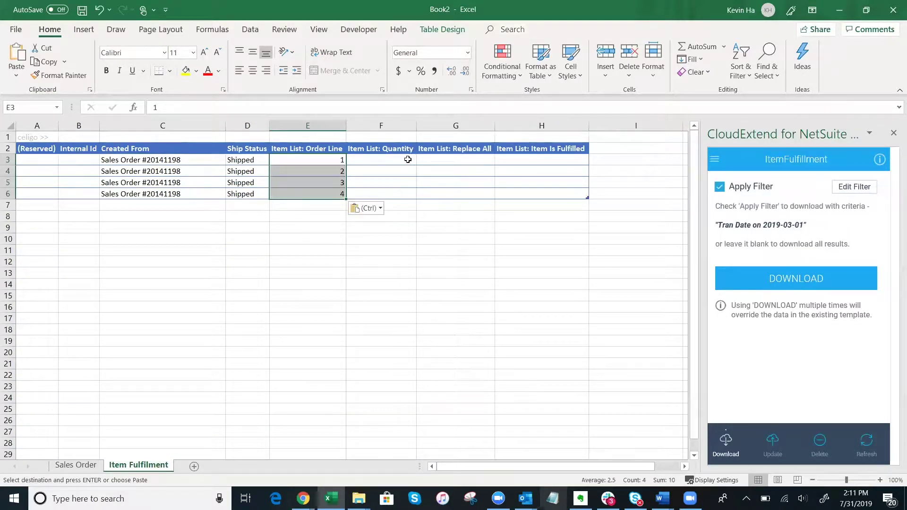
Check the Sales Order quantities and return to the first Item Fulfilment Quantity cell.
left_click(406, 160)
left_click(76, 464)
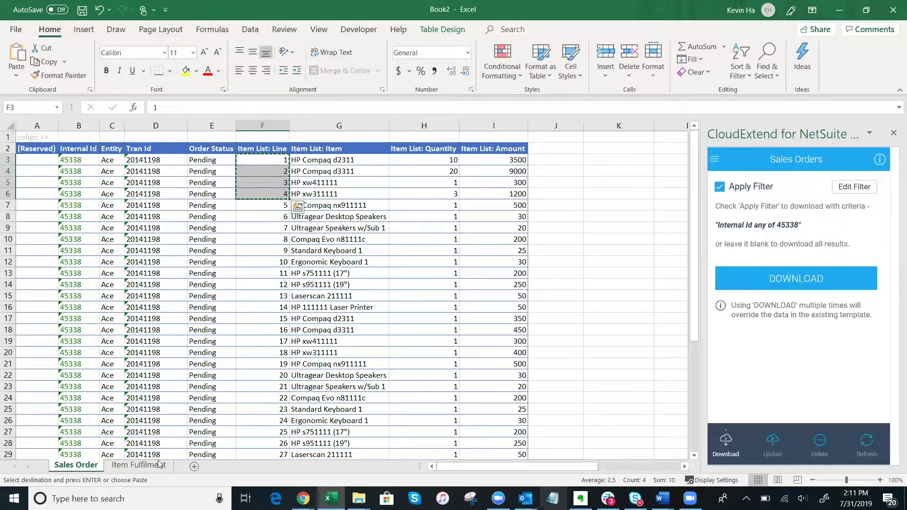
key("ctrl+Page_Down")
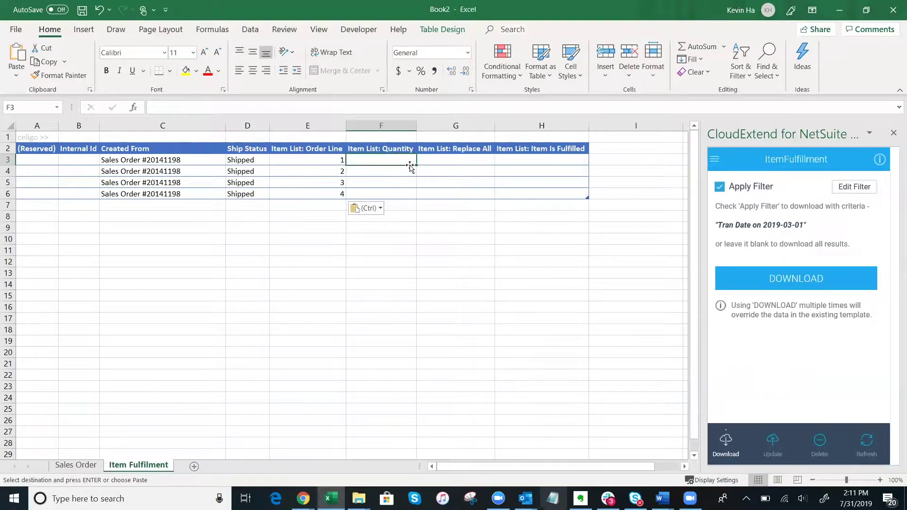
Enter fulfilment quantities 5, 10, 1 and 3 in F3:F6.
type("5")
key("Return")
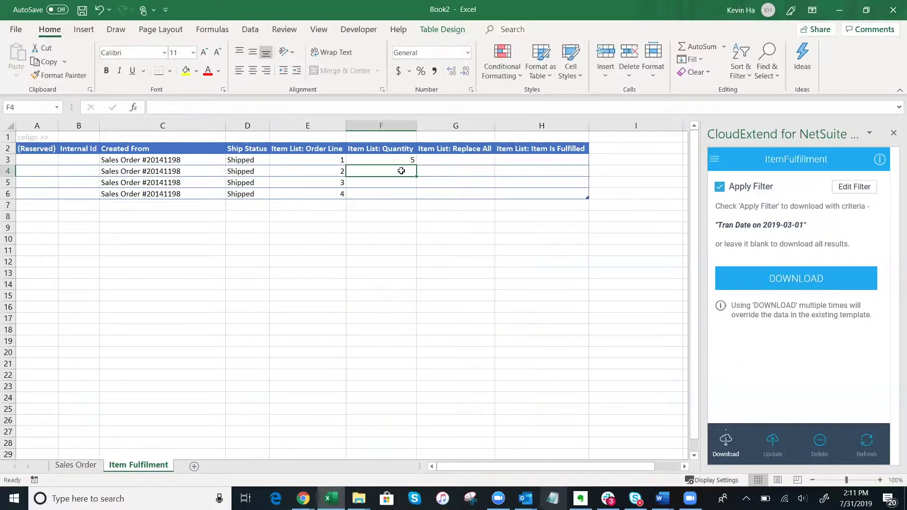
type("10")
key("Return")
type("1")
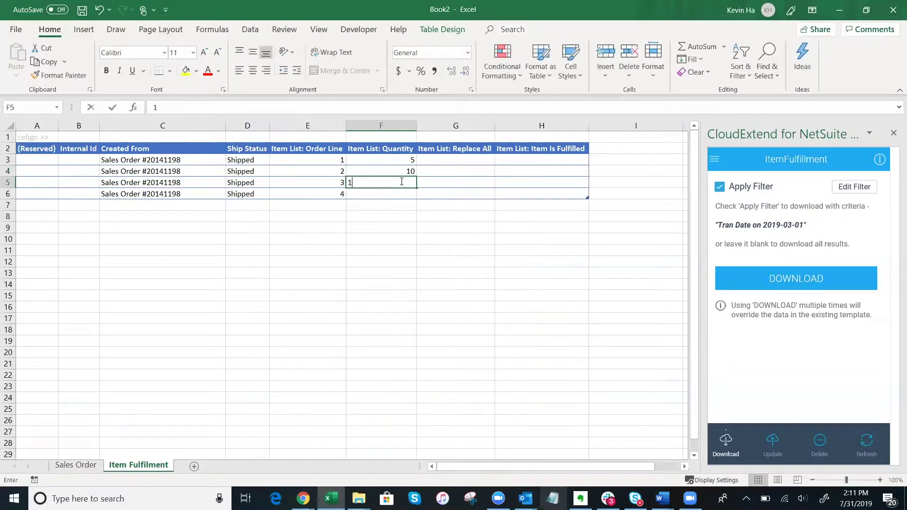
key("Return")
type("3")
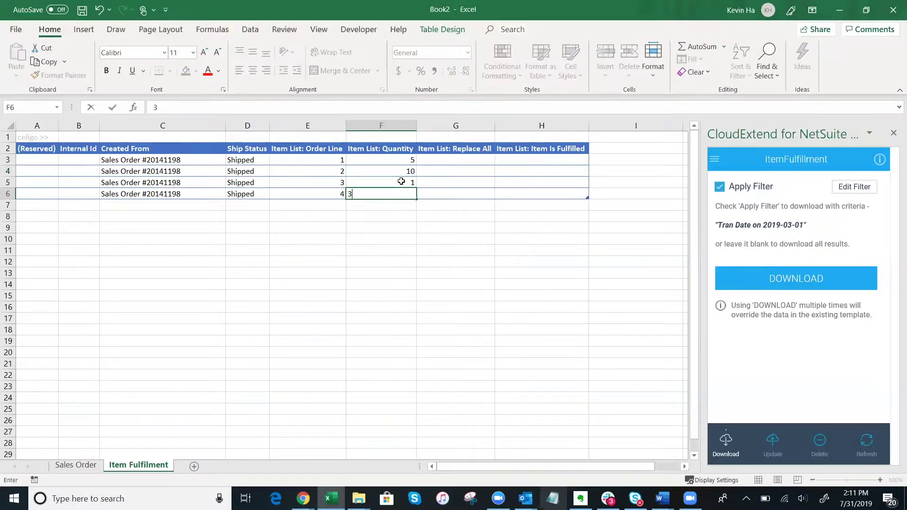
left_click(453, 159)
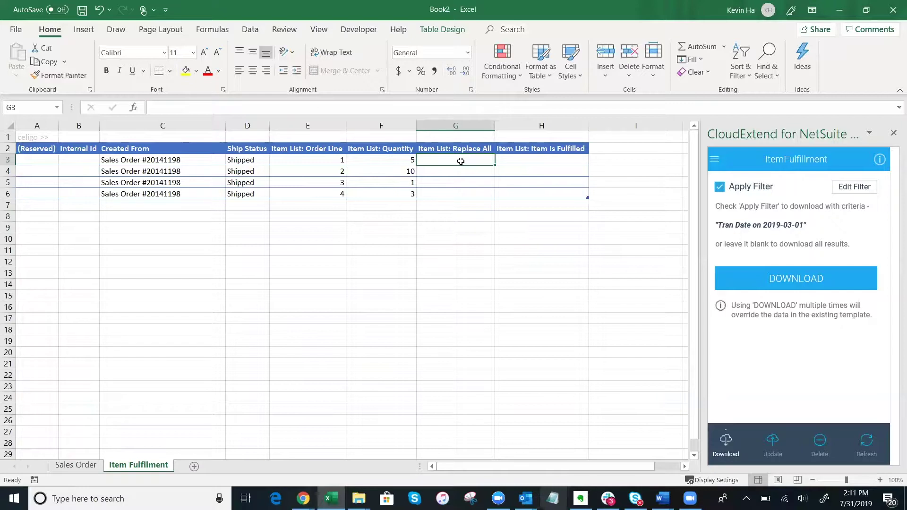
Set Replace All to FALSE for all four lines, G3:G6.
type("Fas")
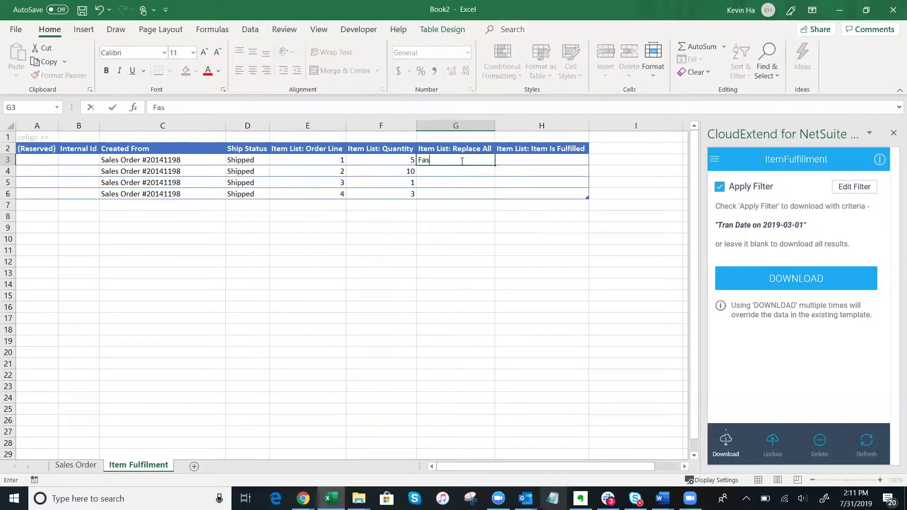
type("lse")
left_click(461, 161)
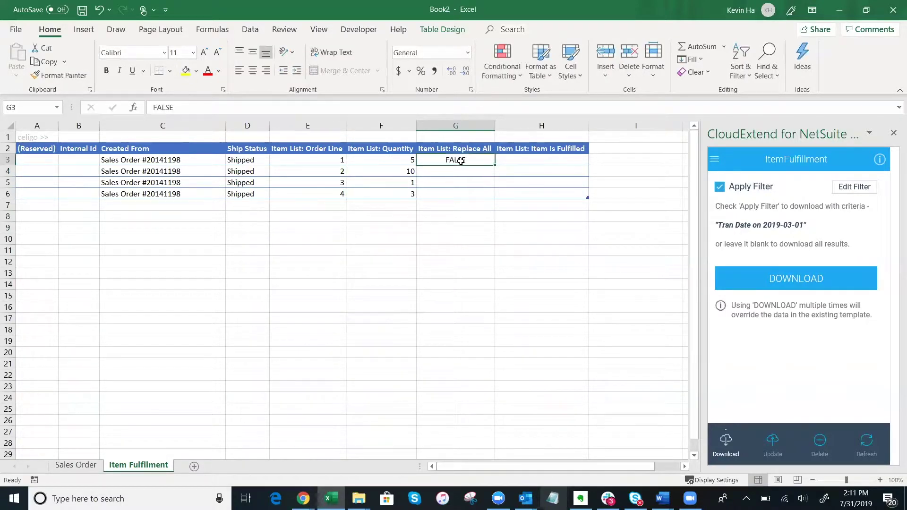
key("shift+Down")
key("shift+Down")
key("shift+Down")
key("ctrl+d")
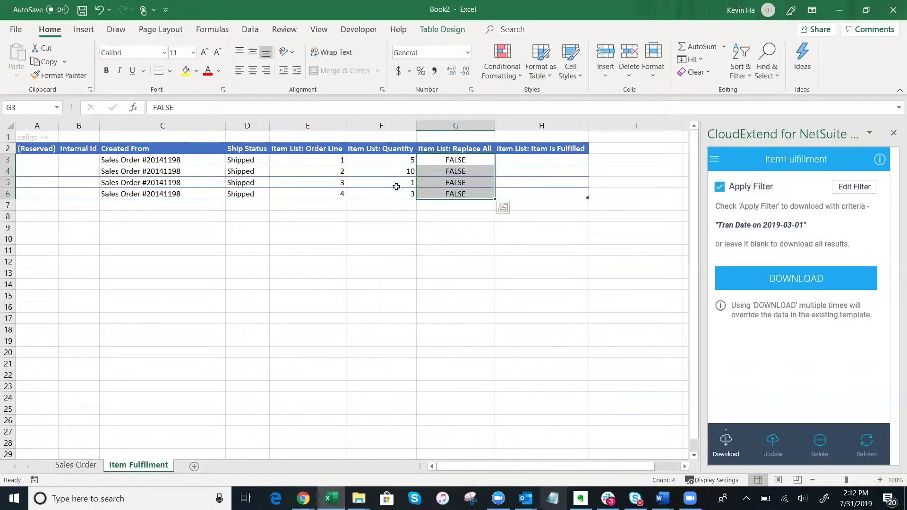
Set Item Is Fulfilled to TRUE for all four lines, H3:H6.
left_click(554, 158)
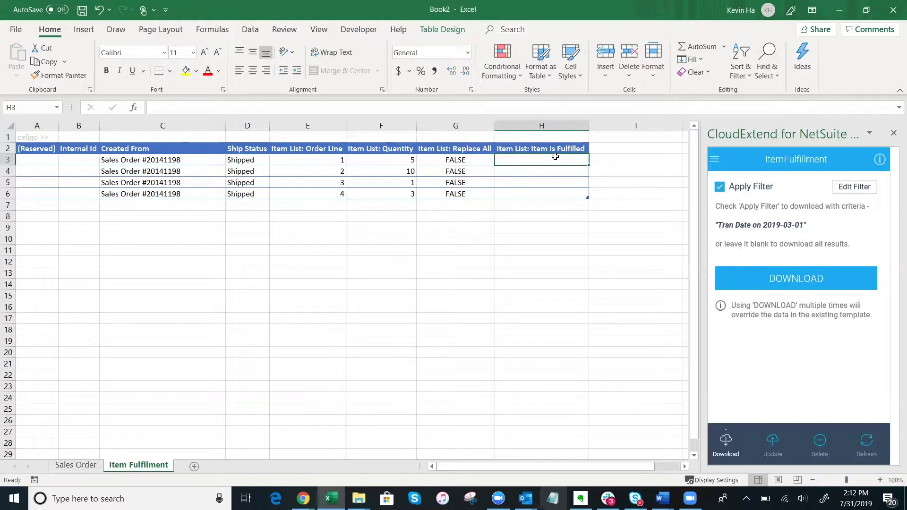
type("TRUE")
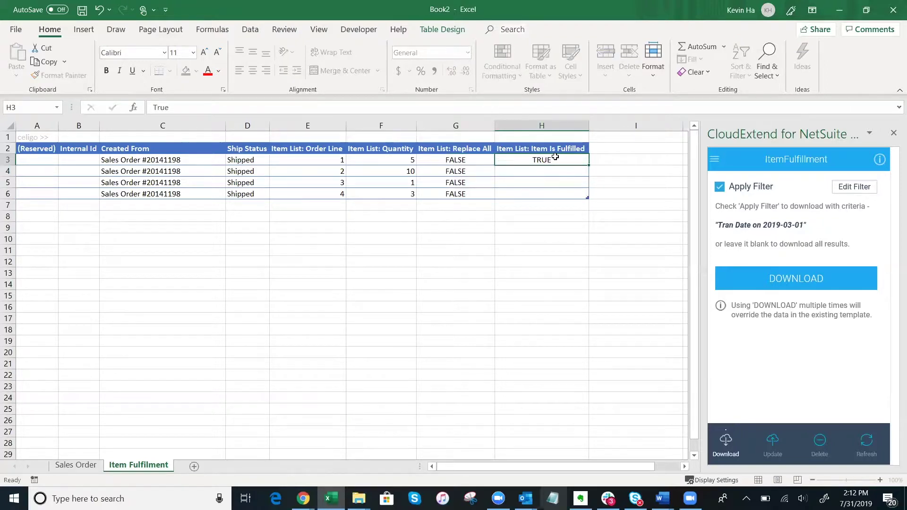
key("Return")
left_click(555, 158)
key("shift+Down")
key("shift+Down")
key("shift+Down")
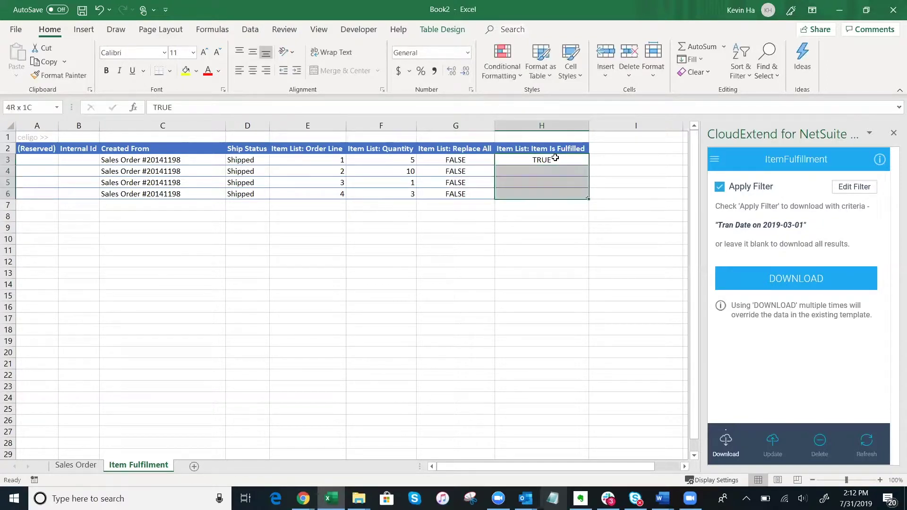
key("ctrl+d")
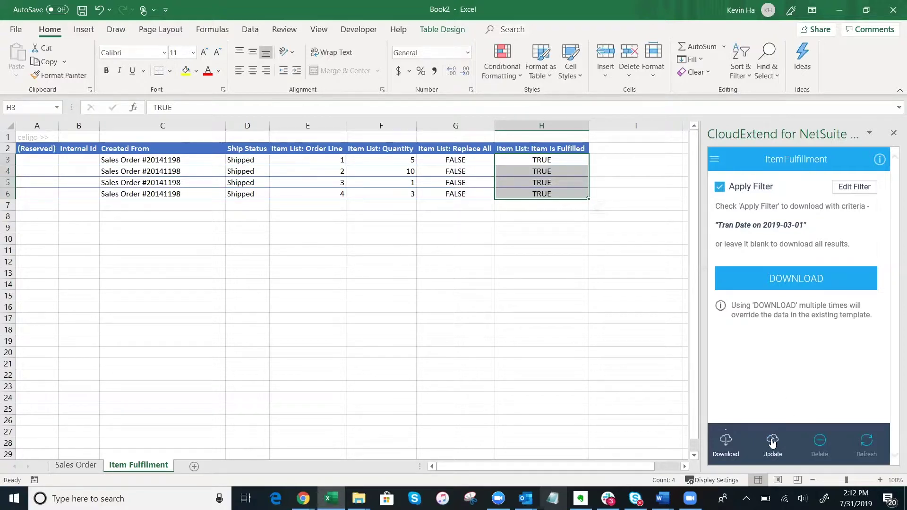
Upsert all records through CloudExtend's Update mode, returning Internal Id 48046 on each row.
left_click(772, 443)
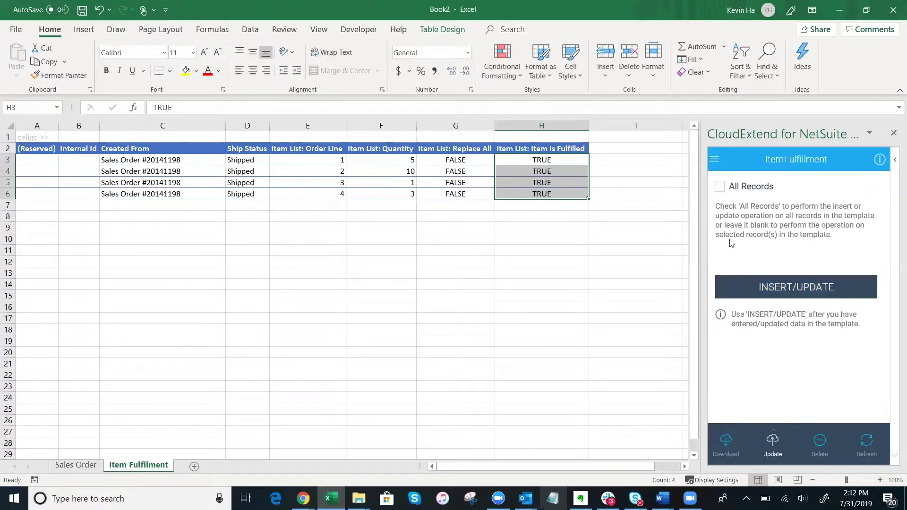
left_click(721, 187)
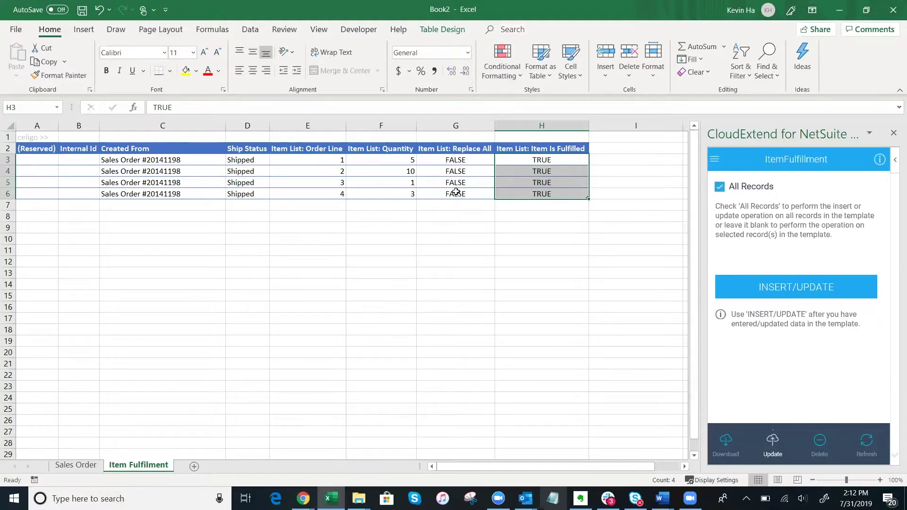
left_click(791, 291)
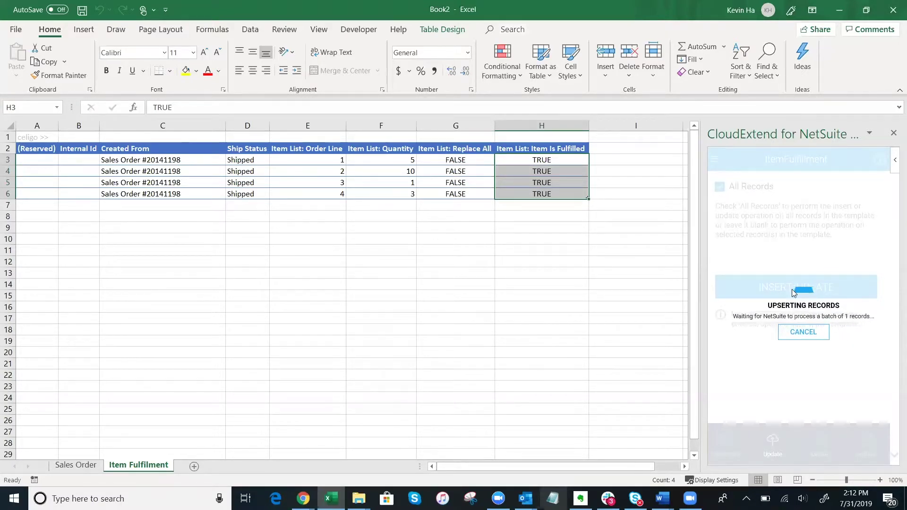
left_click_drag(68, 160, 69, 192)
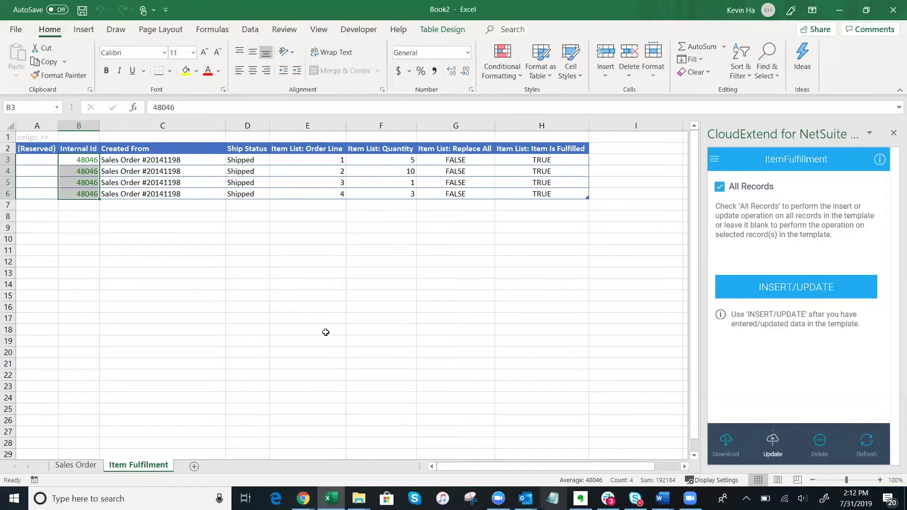
Reload the NetSuite sales order and view its Items sublist showing fulfilled quantities 5, 10, 1, 3.
left_click(303, 498)
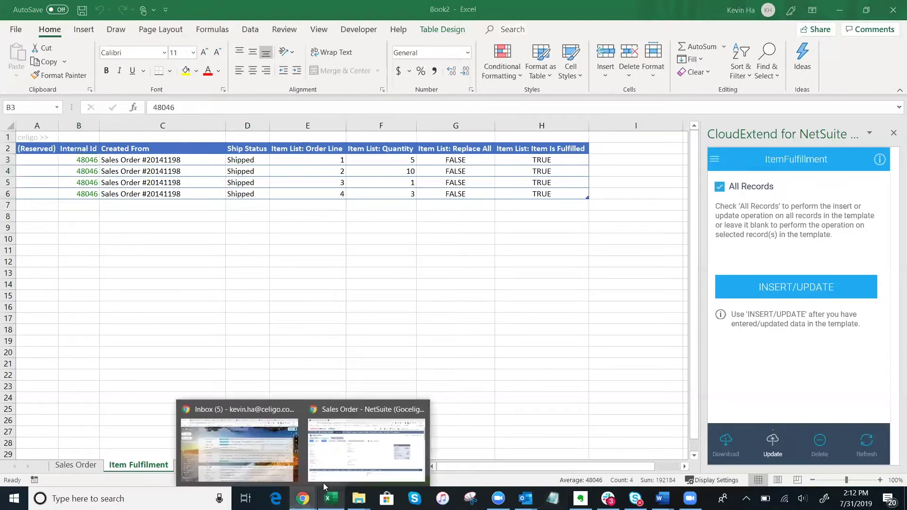
left_click(338, 461)
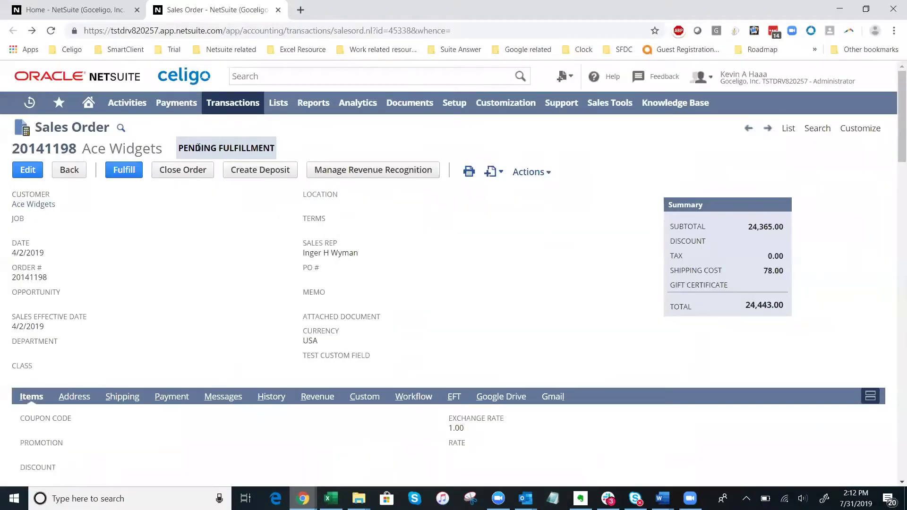
left_click(51, 30)
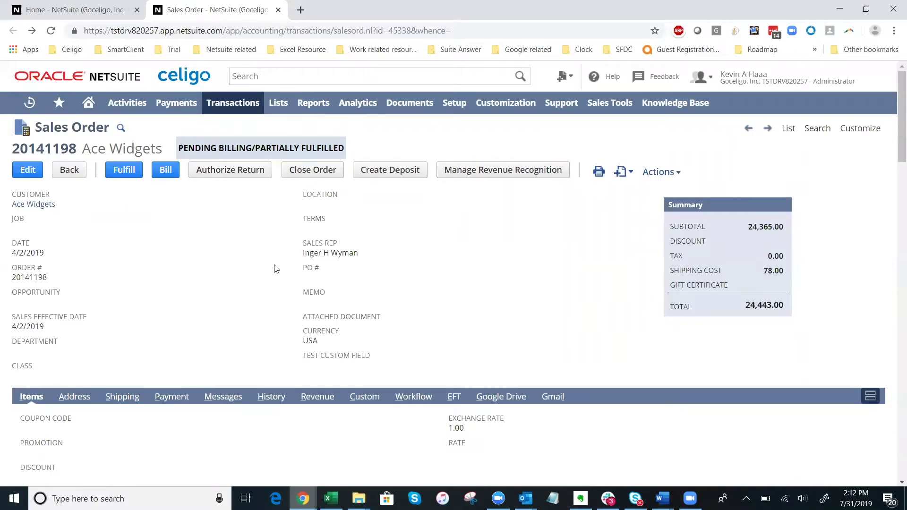
scroll(248, 289, "down", 6)
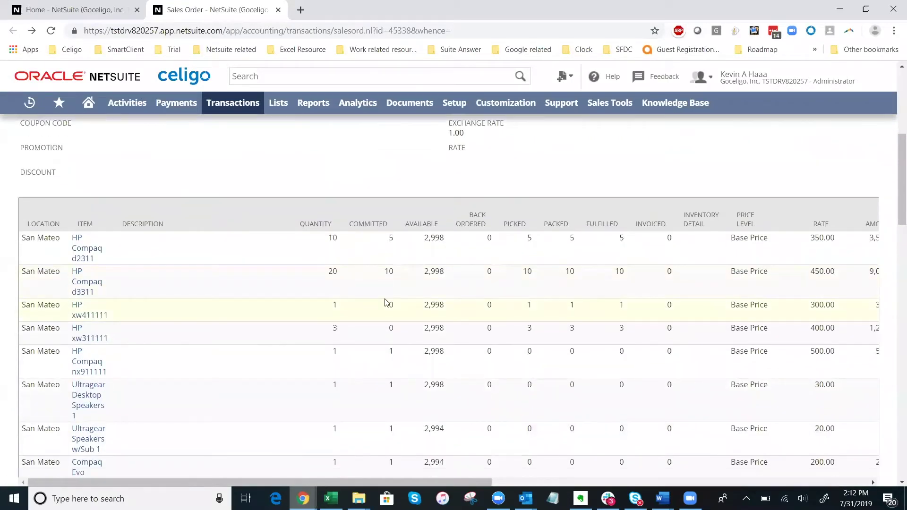